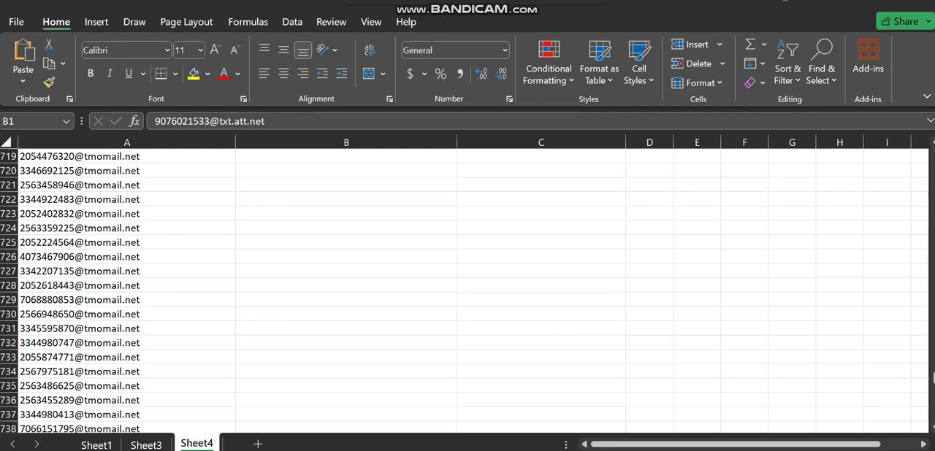
# Step: Check the carrier lookup results, then review the mailer's txt.att.net recipient list
pyautogui.hotkey('alt', 'Tab')
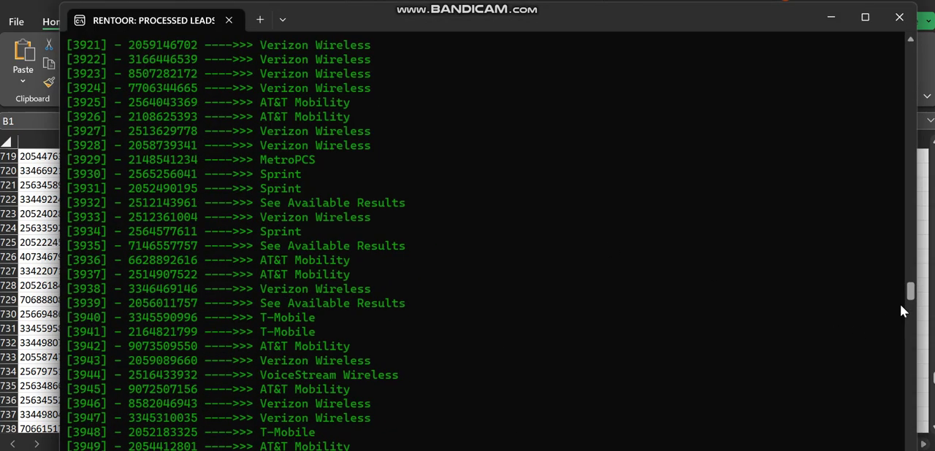
pyautogui.moveTo(915, 295)
pyautogui.mouseDown()
pyautogui.moveTo(906, 70)
pyautogui.moveTo(909, 366)
pyautogui.moveTo(869, 442)
pyautogui.mouseUp()
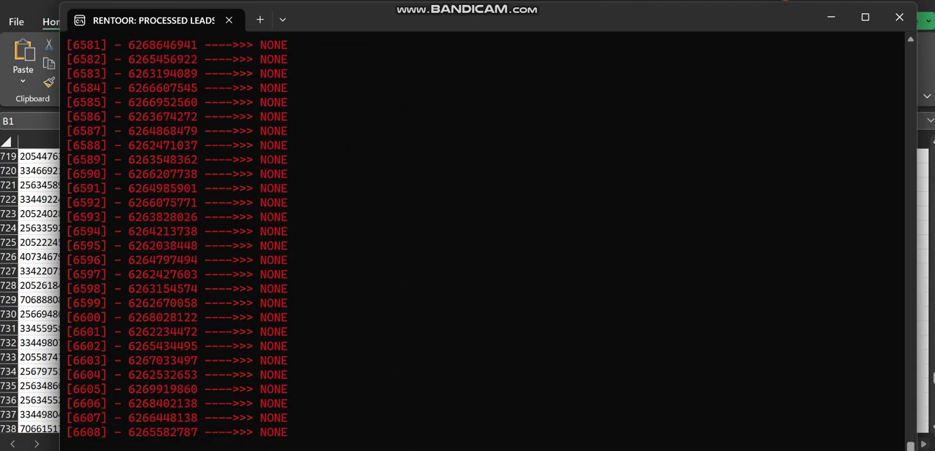
pyautogui.moveTo(910, 438); pyautogui.dragTo(831, 44)
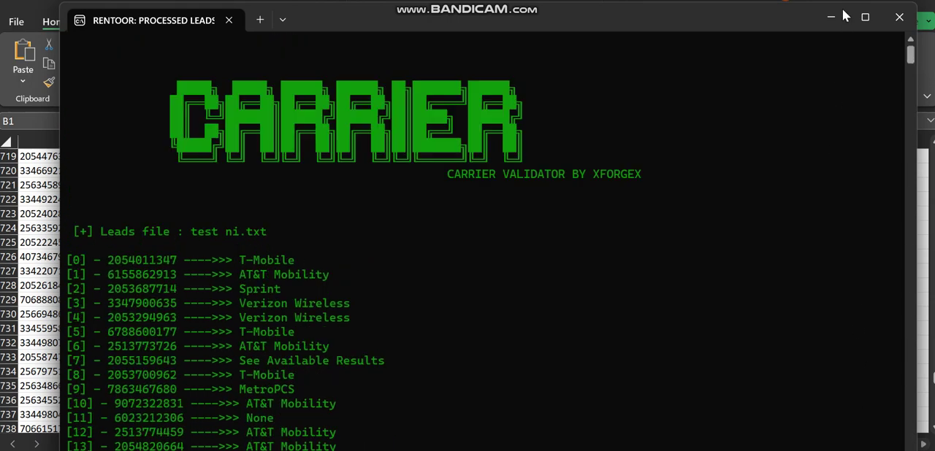
pyautogui.click(827, 21)
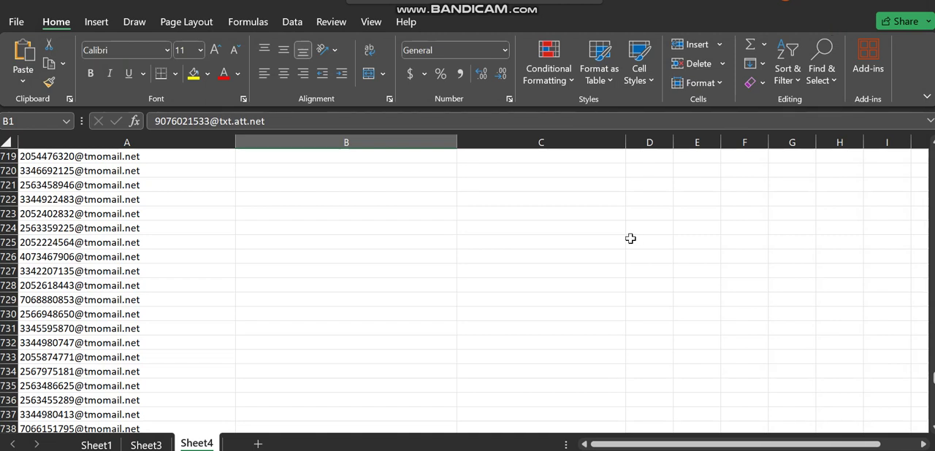
pyautogui.hotkey('alt', 'Tab')
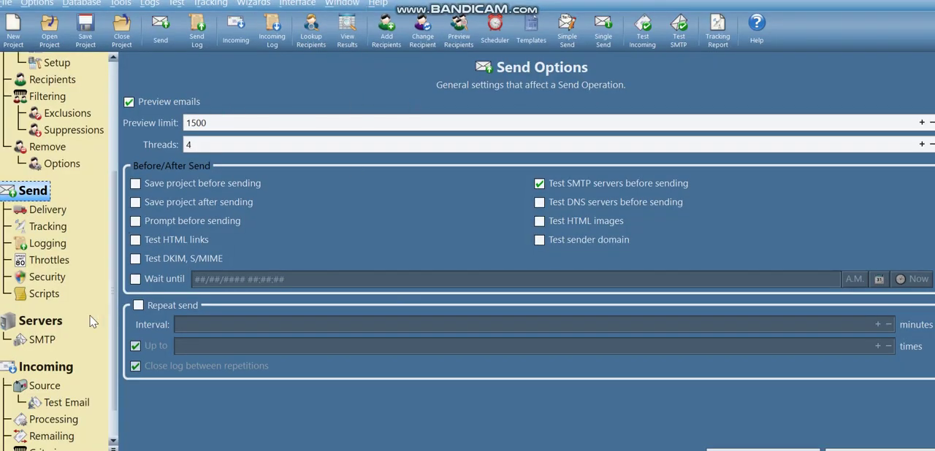
pyautogui.scroll(-2, 108, 304)
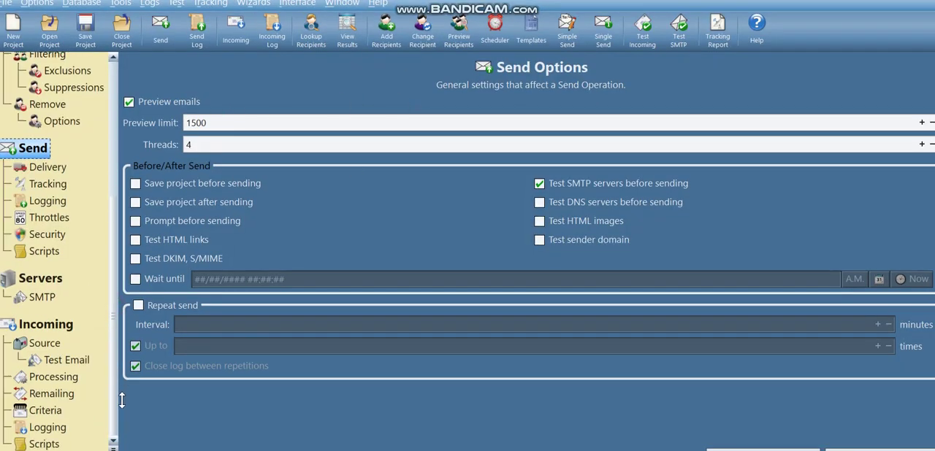
pyautogui.scroll(5, 107, 305)
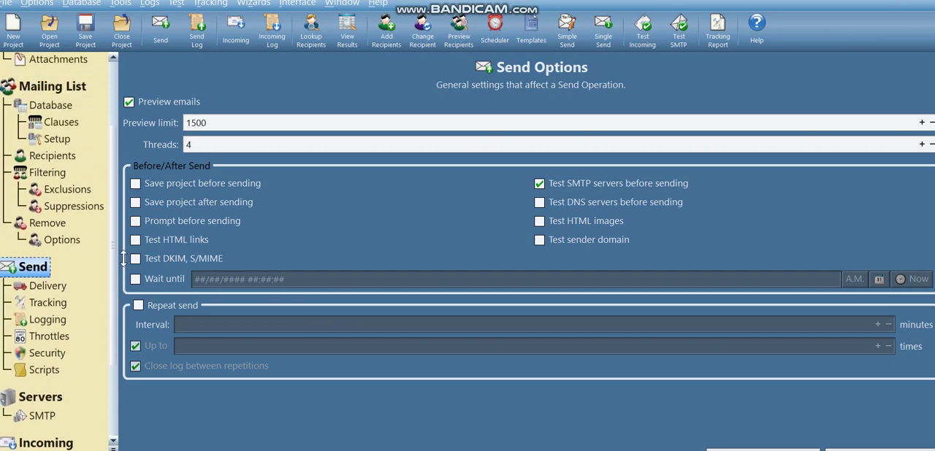
pyautogui.click(52, 164)
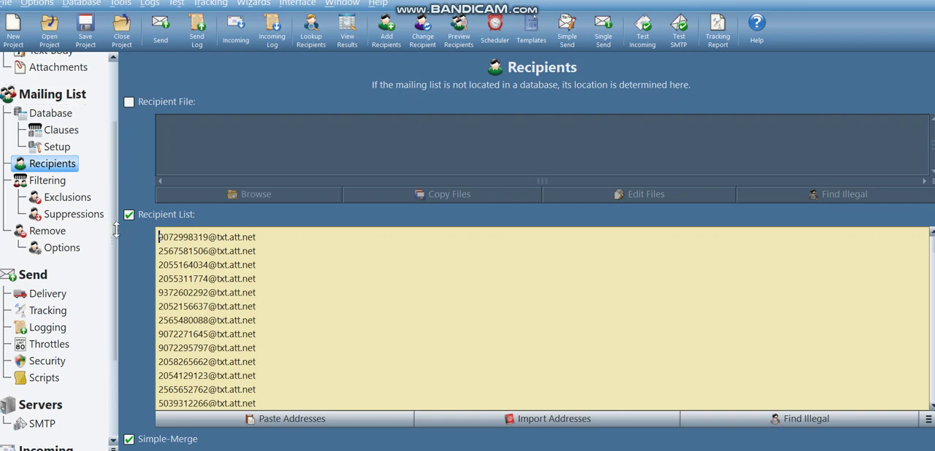
pyautogui.scroll(3, 113, 231)
pyautogui.scroll(1, 124, 133)
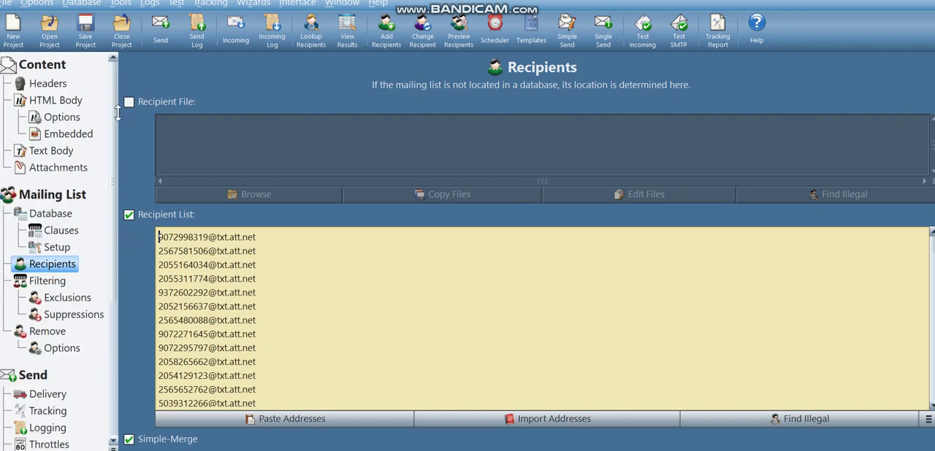
# Step: Review the header and USPS package message body, then continue past the trial warning
pyautogui.click(48, 83)
pyautogui.click(51, 151)
pyautogui.moveTo(159, 165); pyautogui.dragTo(449, 183)
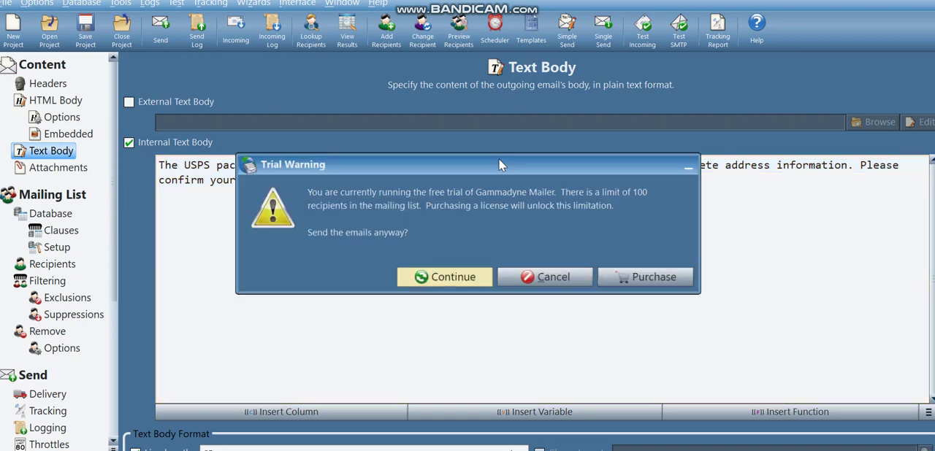
pyautogui.click(453, 278)
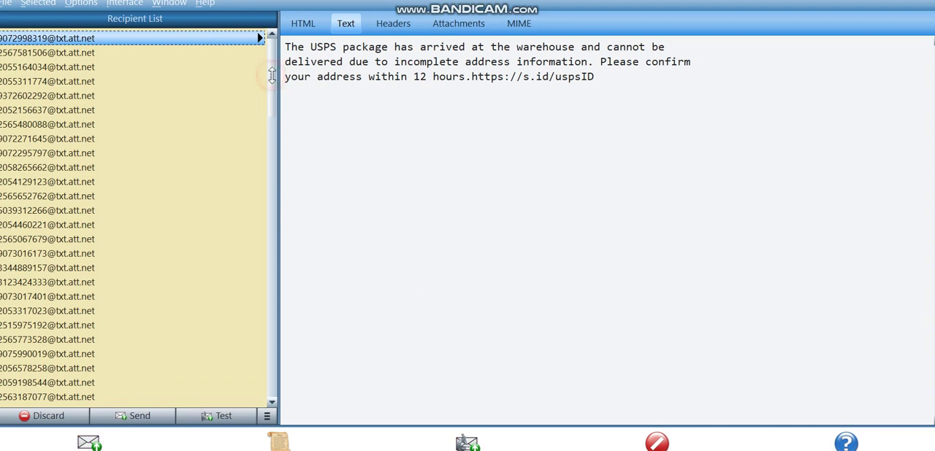
pyautogui.moveTo(272, 99); pyautogui.dragTo(281, 68)
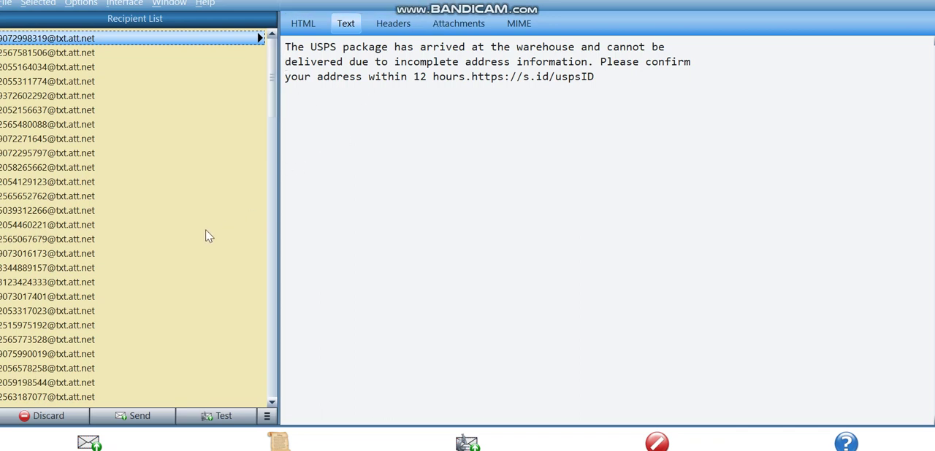
pyautogui.click(226, 282)
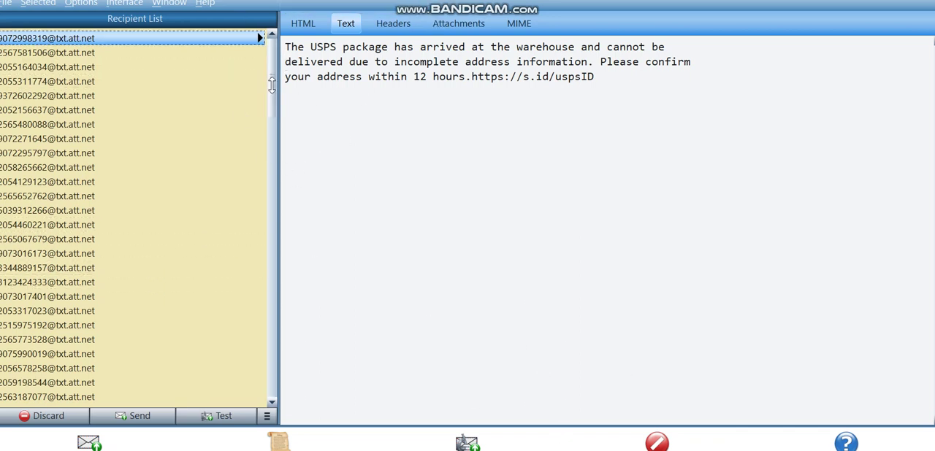
pyautogui.moveTo(271, 80); pyautogui.dragTo(287, 382)
pyautogui.hotkey('ctrl', 'Home')
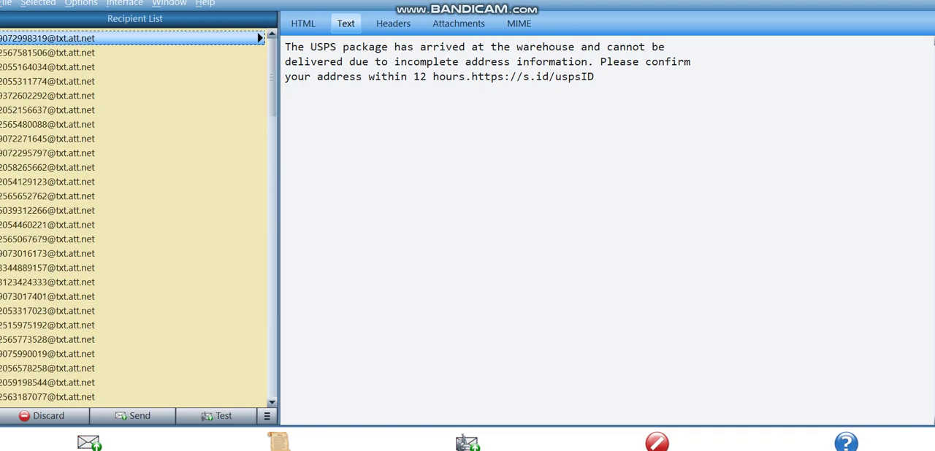
pyautogui.hotkey('alt', 'Tab')
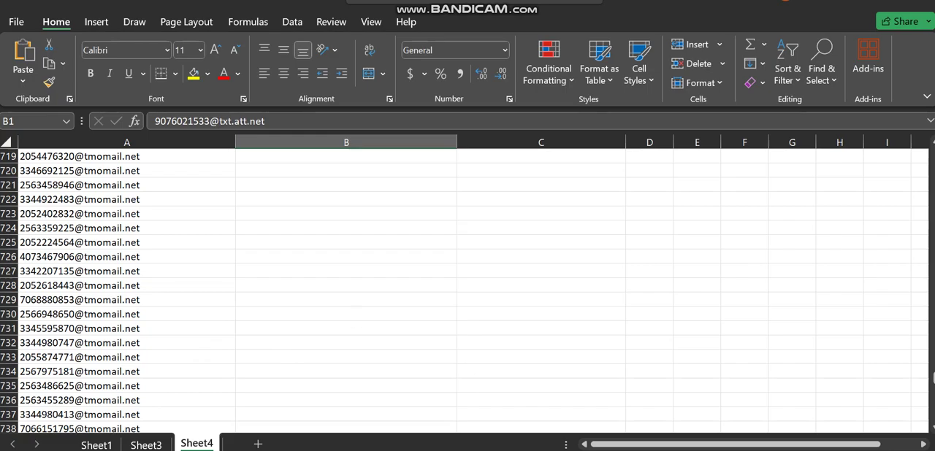
pyautogui.hotkey('alt', 'Tab')
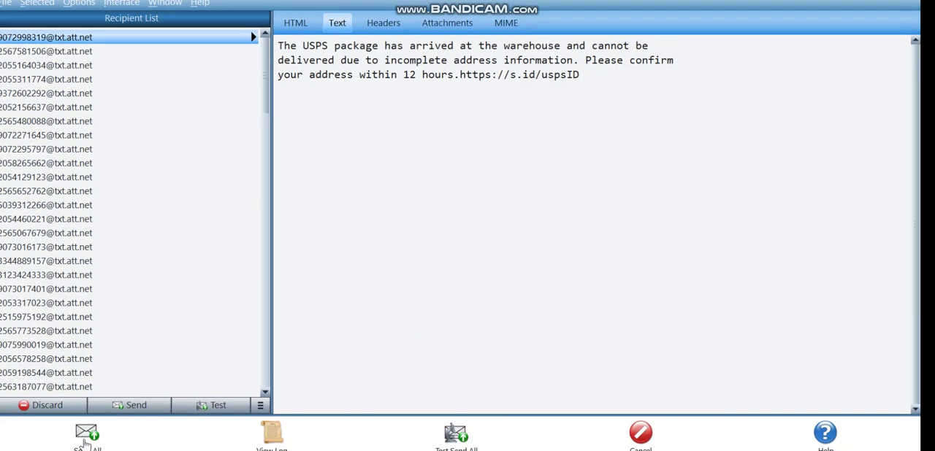
# Step: Send all 120 previewed emails from the preview window
pyautogui.click(86, 437)
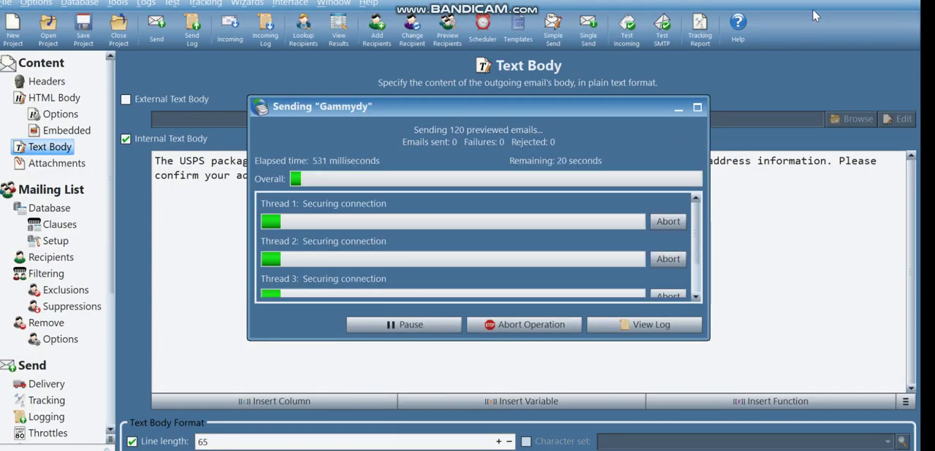